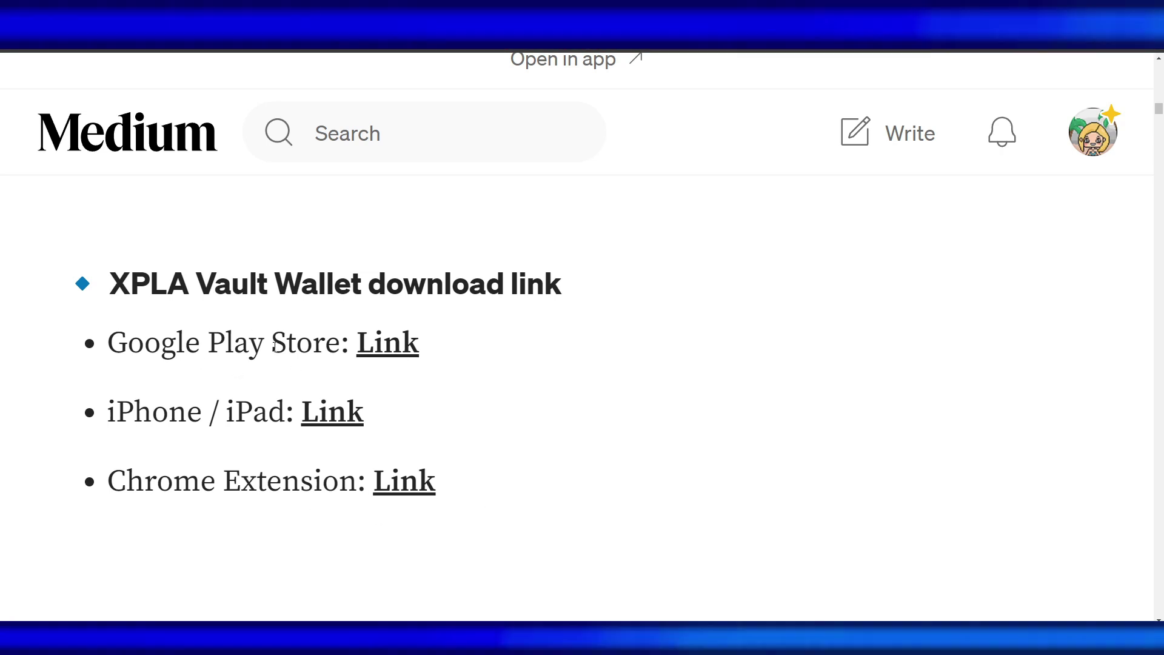
- View the XPLA Vault listing on Google Play, then return to the Medium article
right_click(389, 356)
key("Escape")
left_click(388, 343)
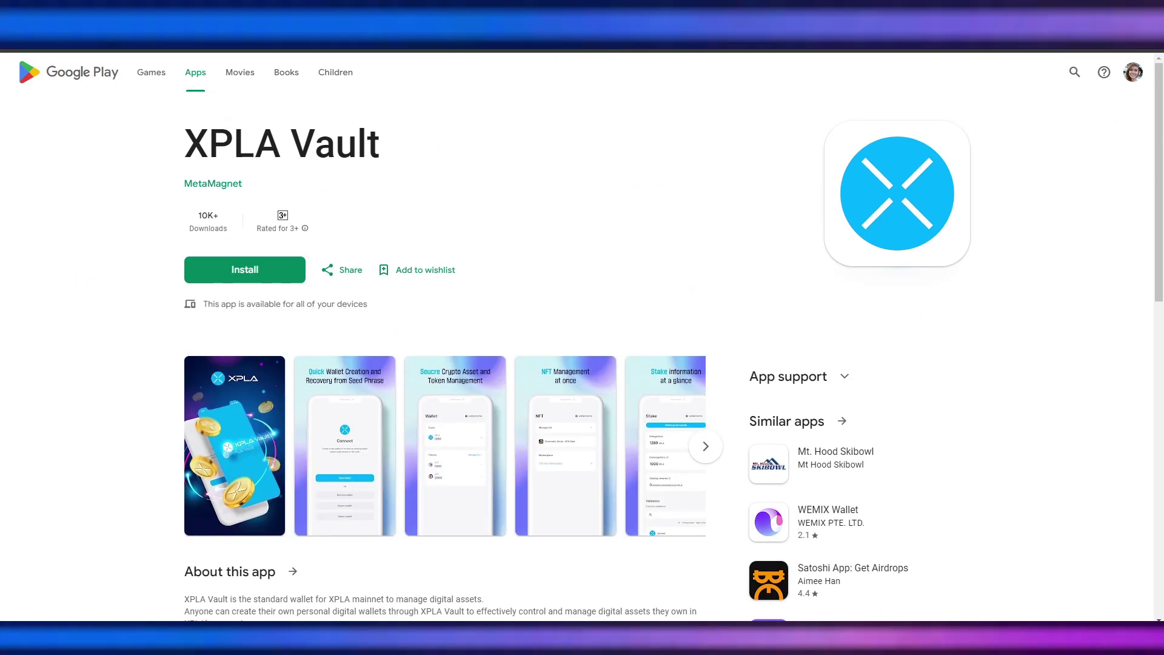
key("ctrl+w")
- Open the iPhone/iPad link in a new tab and follow the Chrome Extension link
right_click(368, 422)
left_click(414, 248)
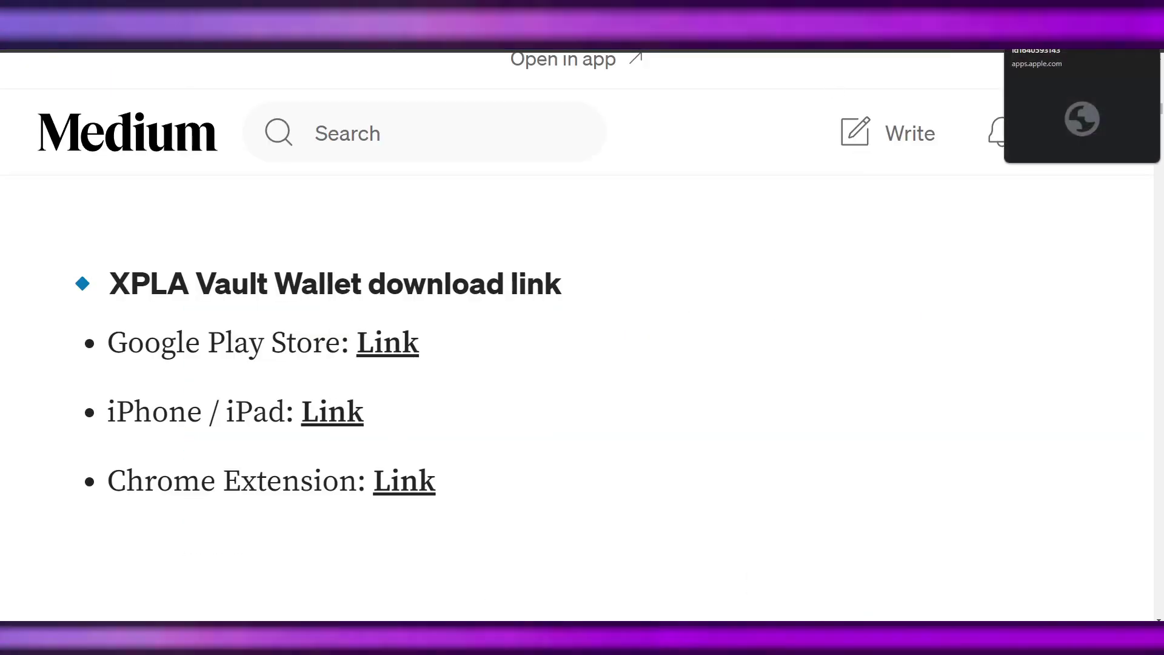
left_click(405, 483)
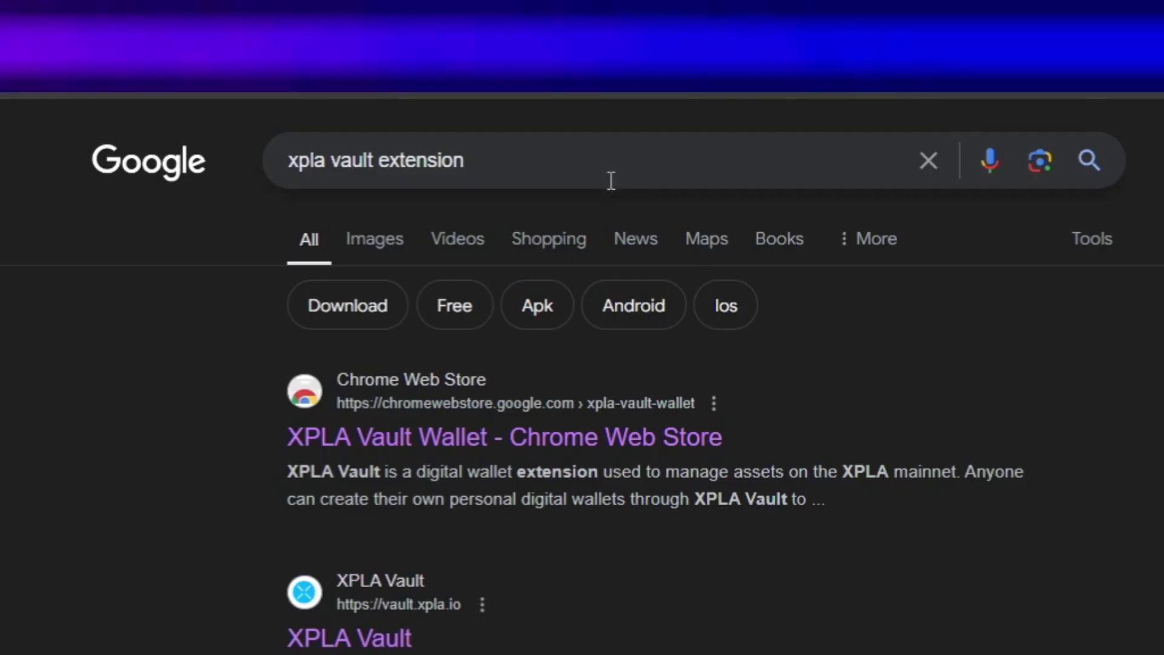
- Search 'xpla vault extension' and open the Chrome Web Store result in a new tab
left_click(610, 164)
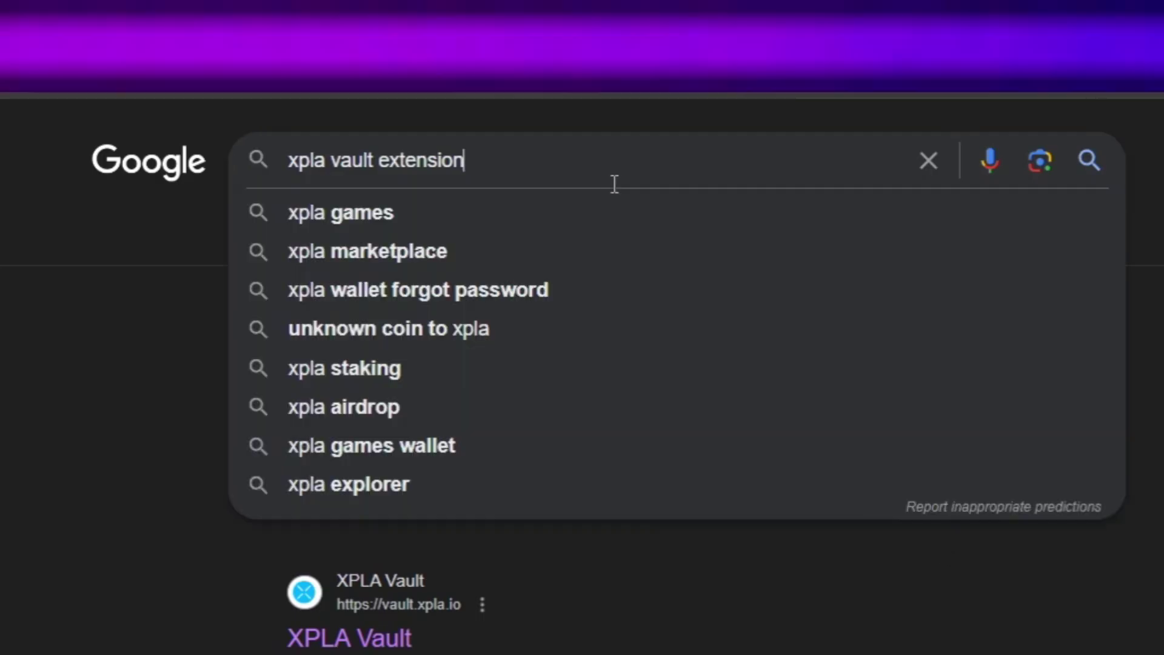
key("Escape")
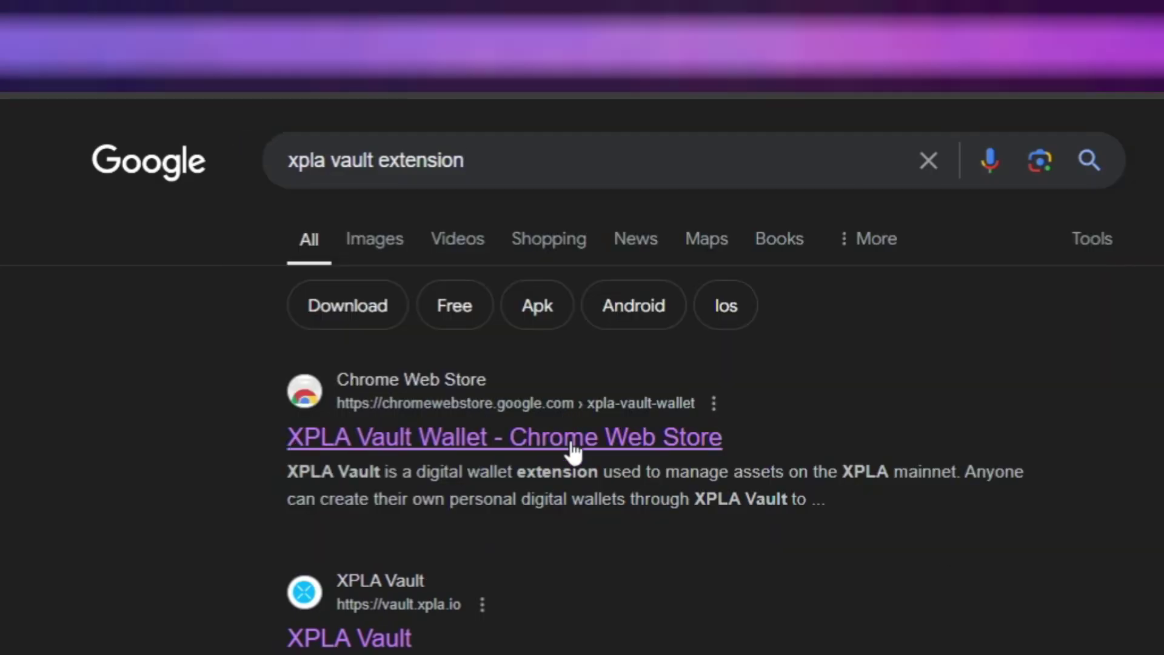
right_click(569, 444)
left_click(641, 467)
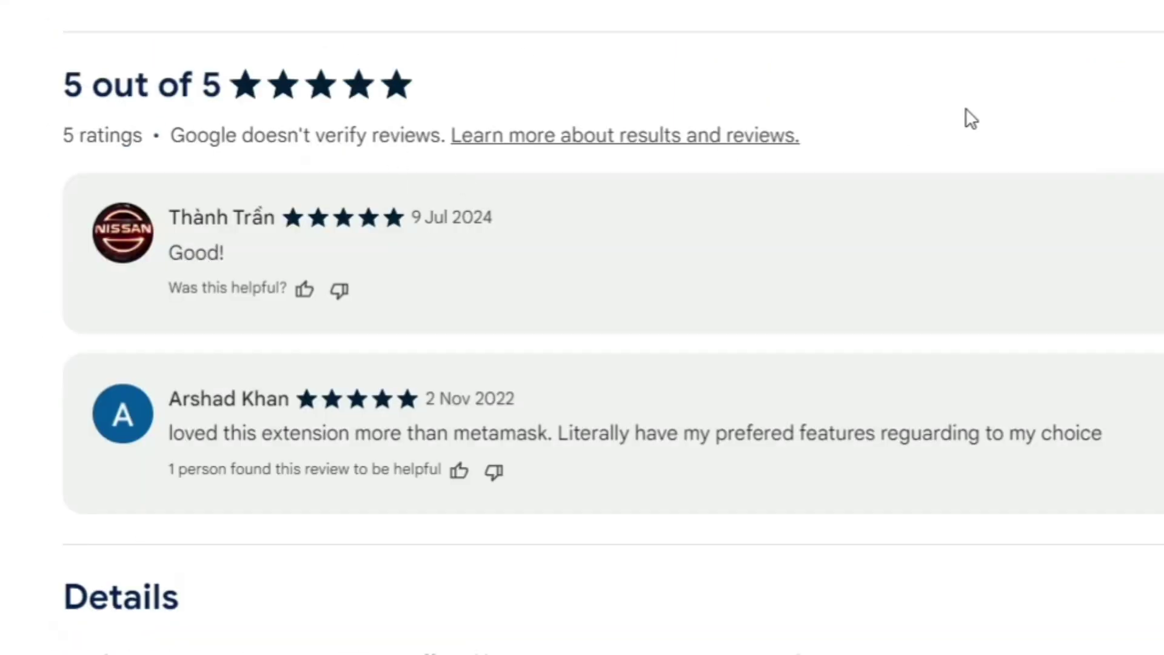
scroll(956, 94, "down", 5)
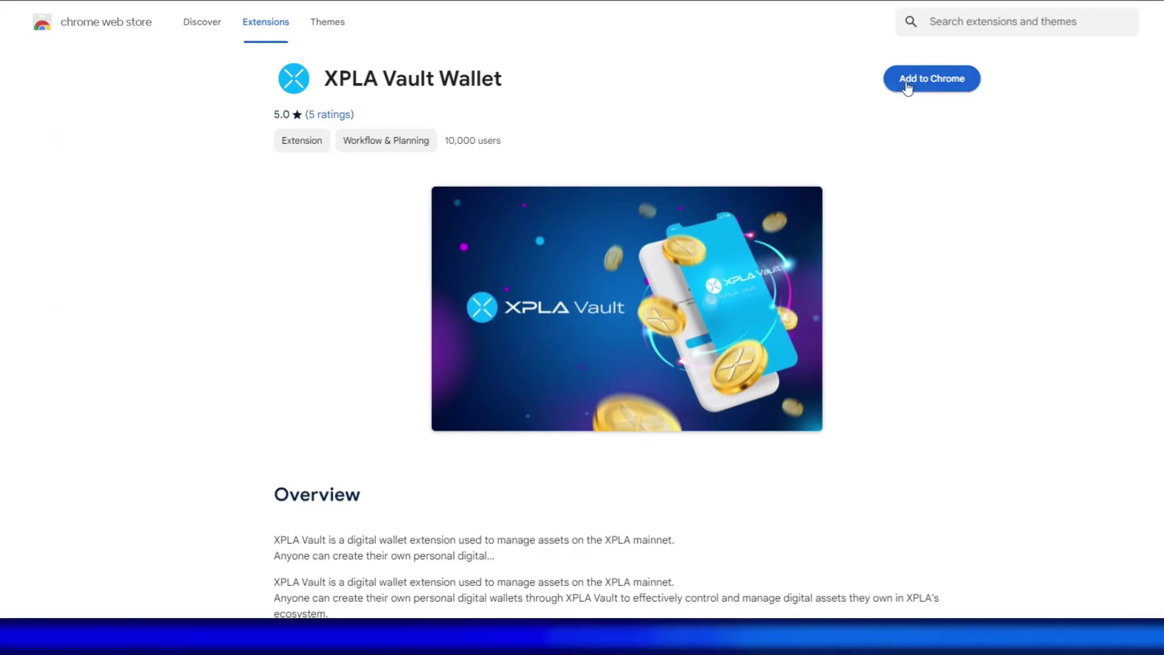
- Add XPLA Vault Wallet to Chrome, open its popup, and preview the multisig and import forms
left_click(931, 78)
left_click(674, 105)
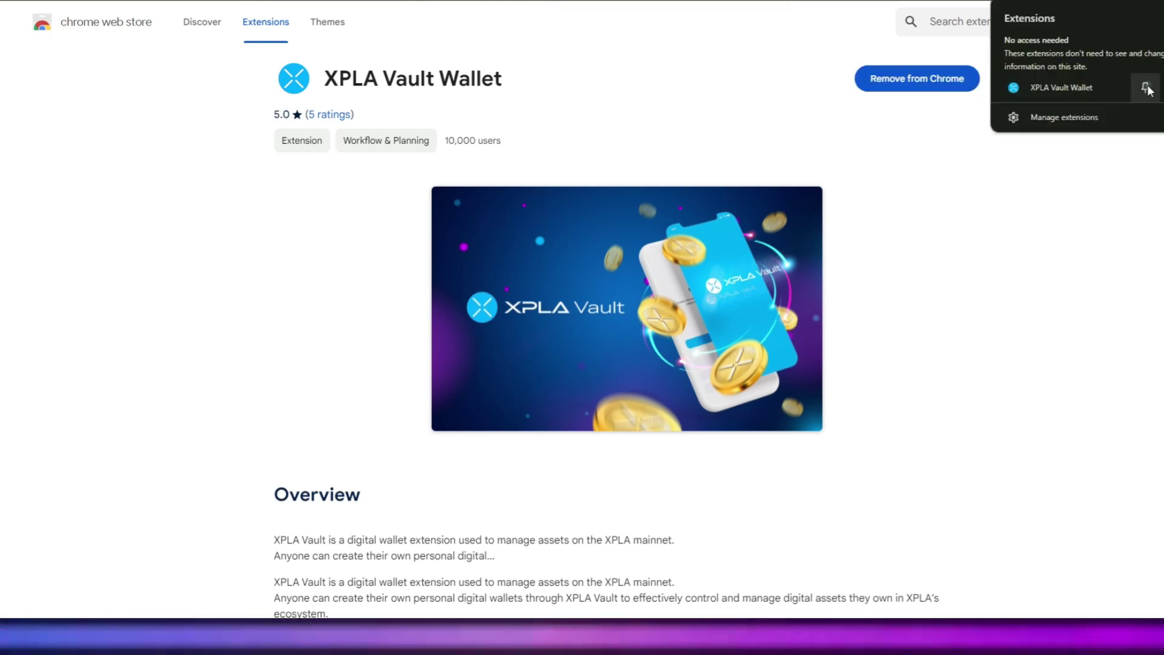
left_click(1061, 88)
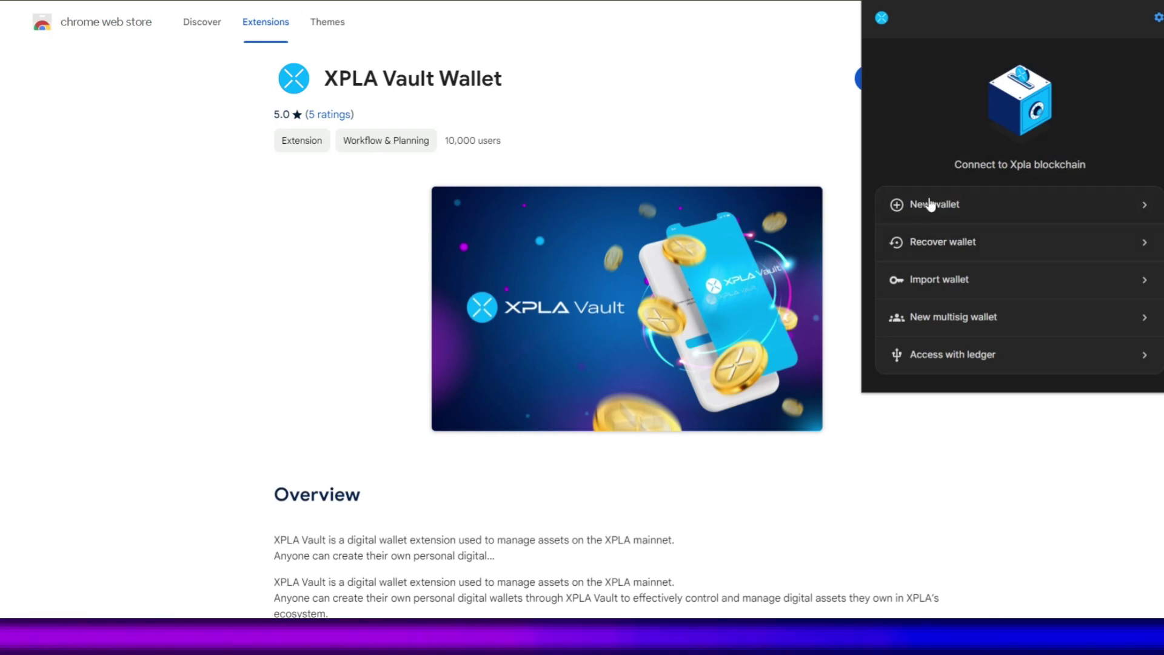
double_click(1060, 164)
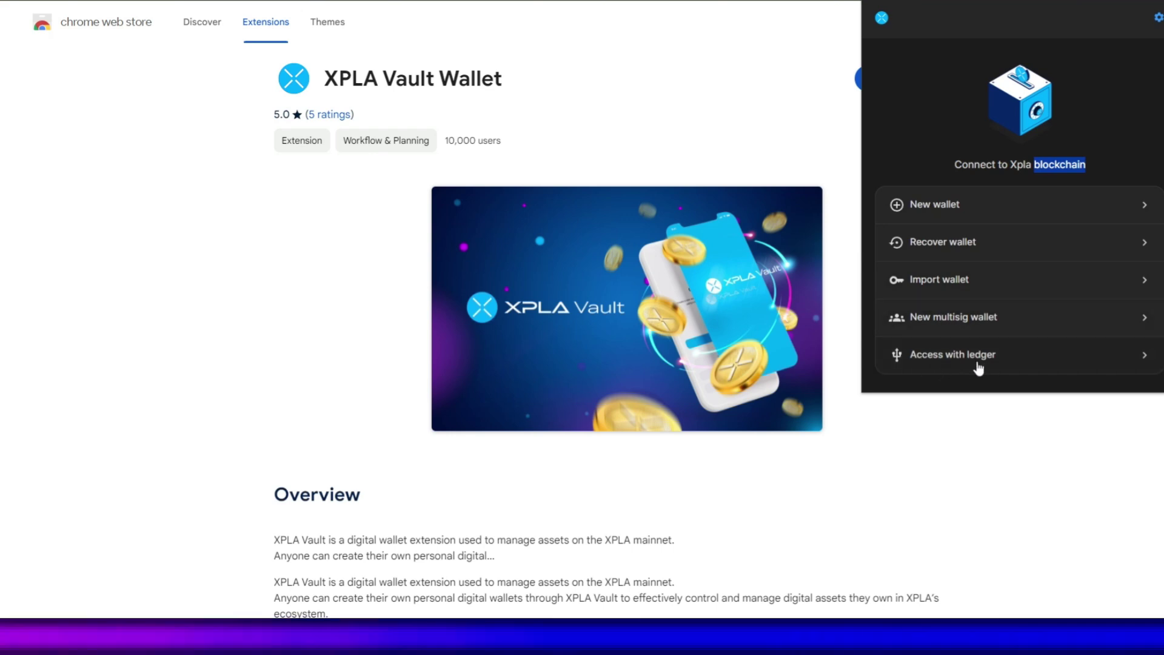
left_click(929, 321)
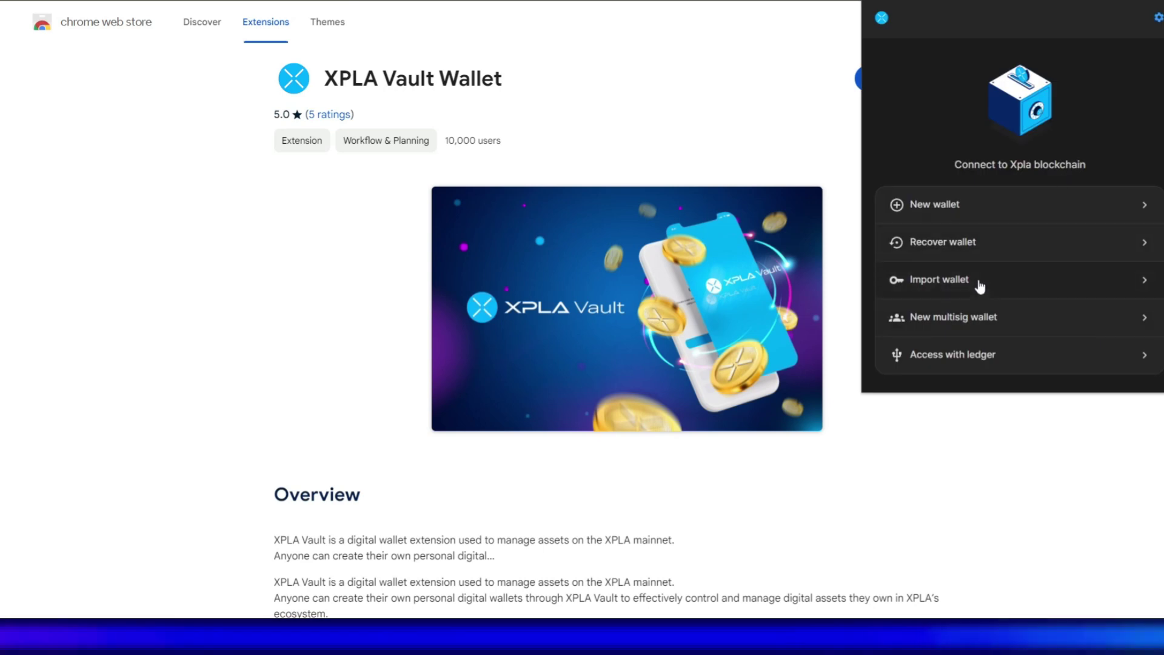
left_click(979, 285)
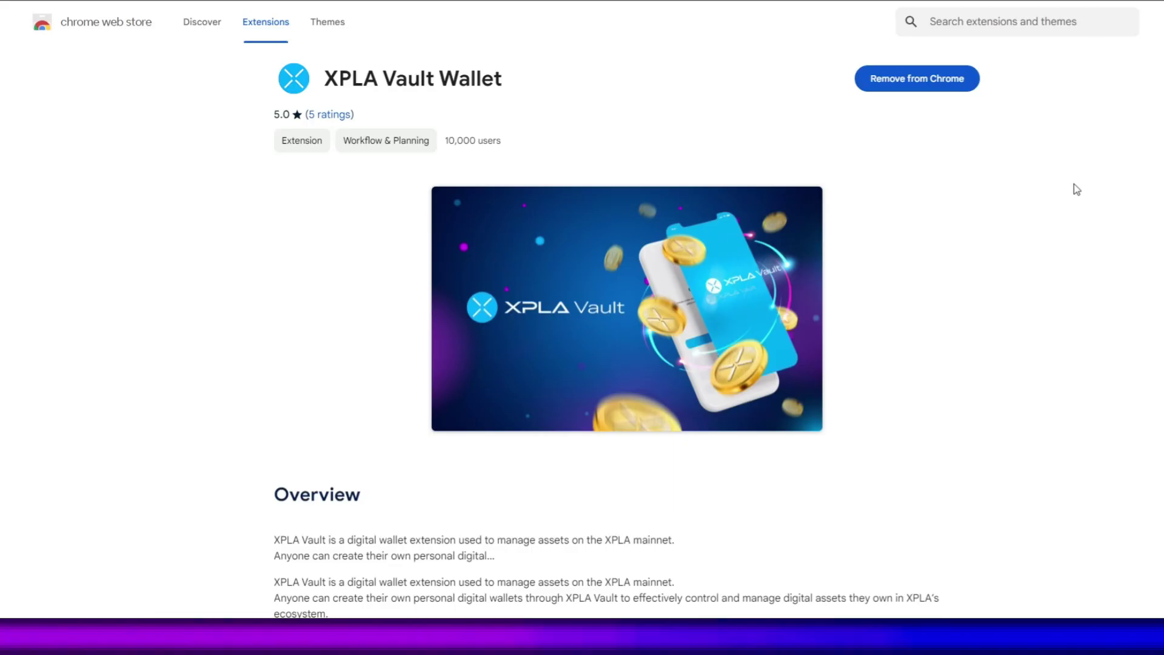
- Create a new wallet named 'examplewallet', enter and confirm its password, and select the mnemonic
left_click(985, 216)
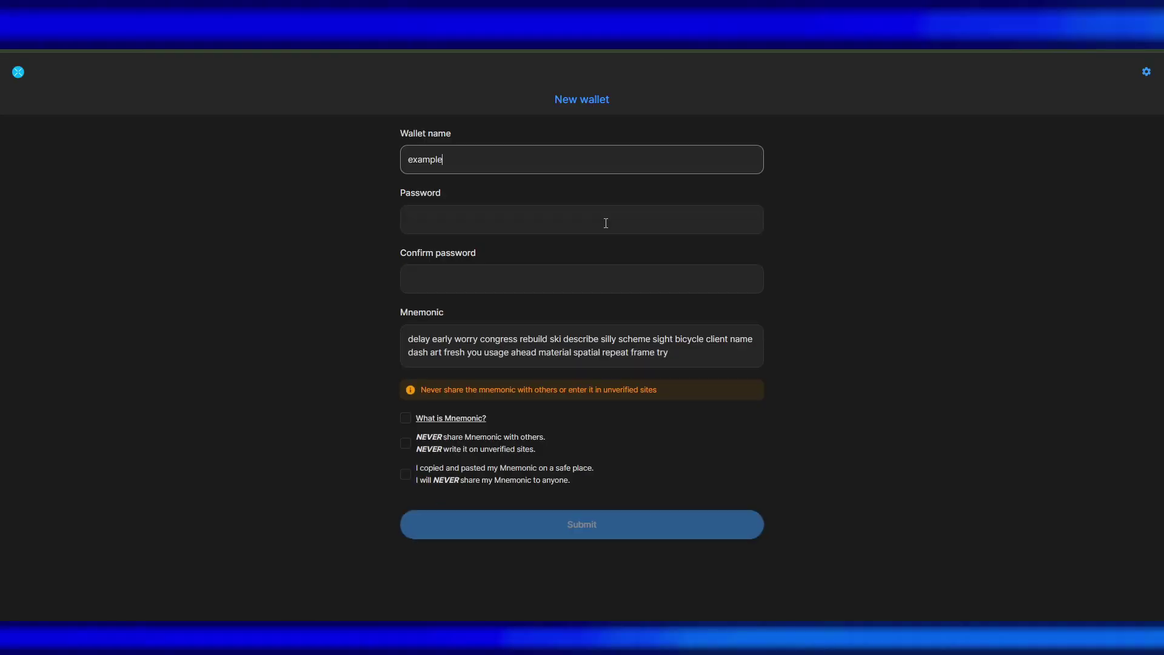
type("wallet")
key("BackSpace")
key("BackSpace")
key("BackSpace")
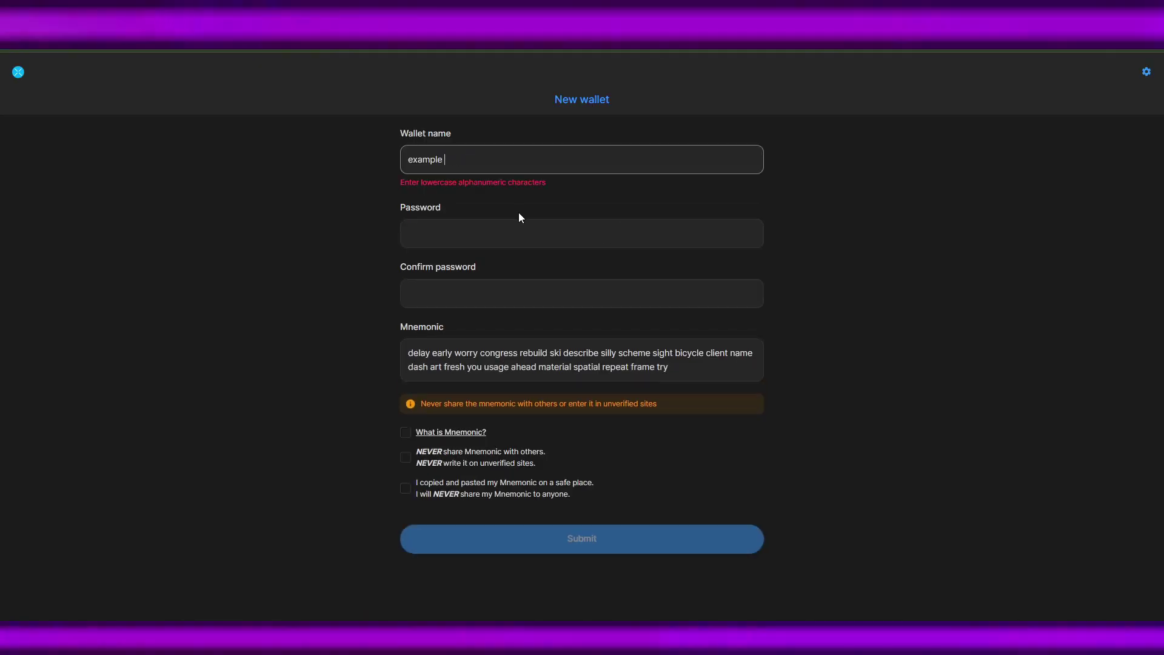
type("wallet")
left_click(524, 218)
type("passwo")
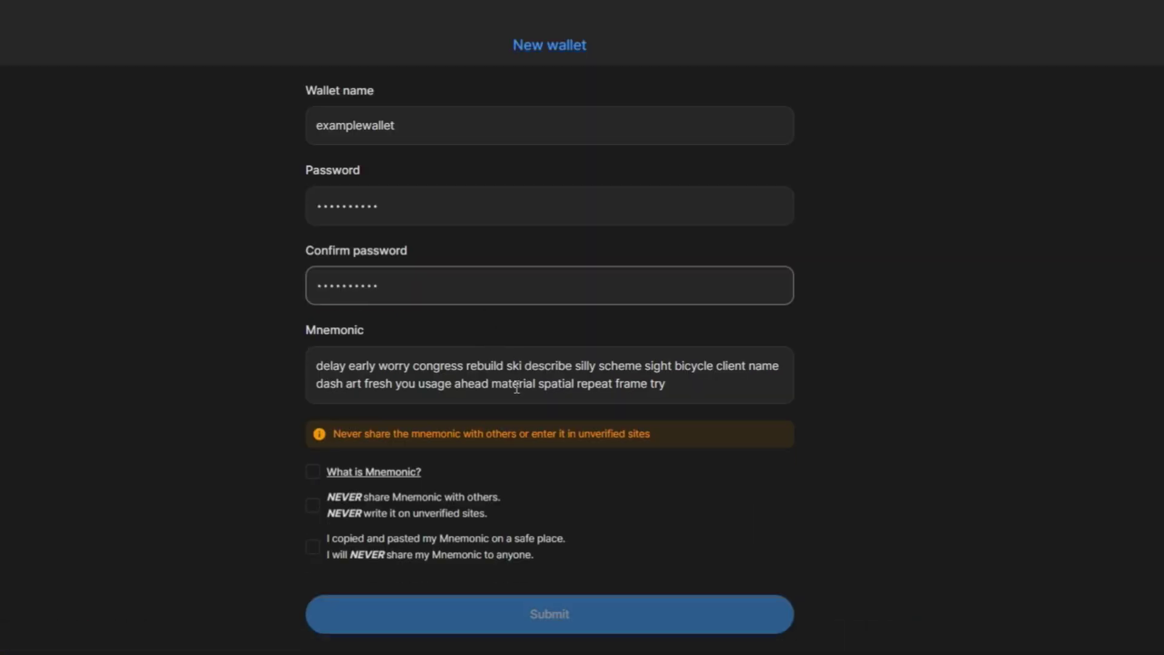
left_click_drag(703, 387, 309, 359)
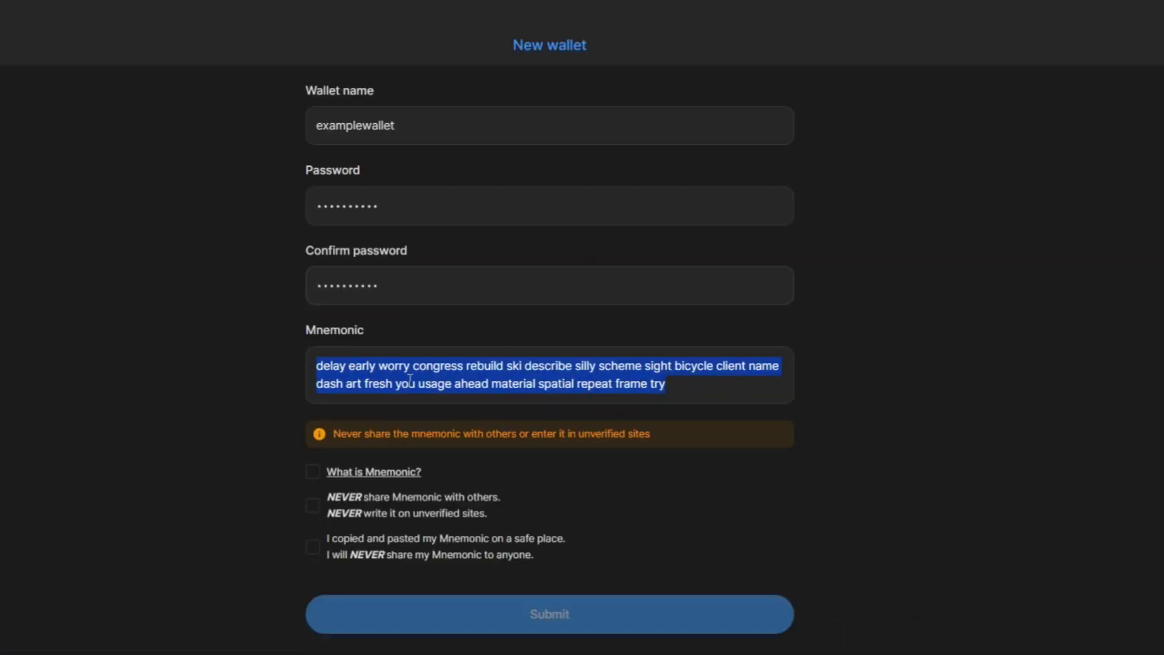
- Read through the 'What is Mnemonic?' explanation pages and tick that acknowledgement
left_click(320, 472)
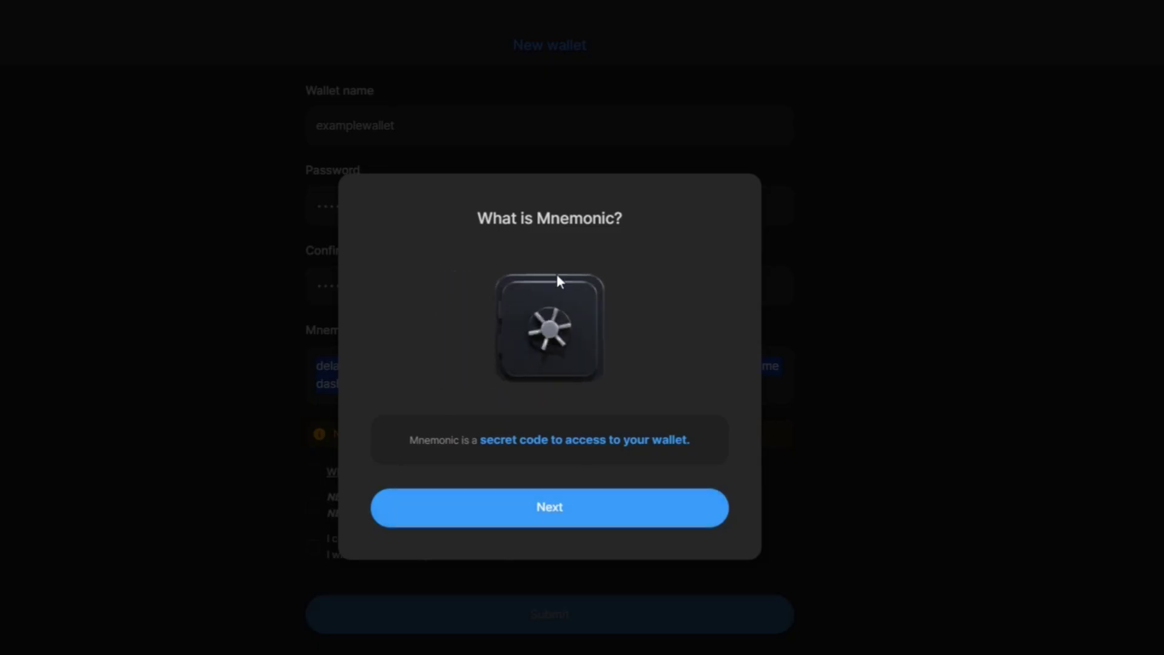
left_click(619, 512)
left_click_drag(489, 445, 628, 442)
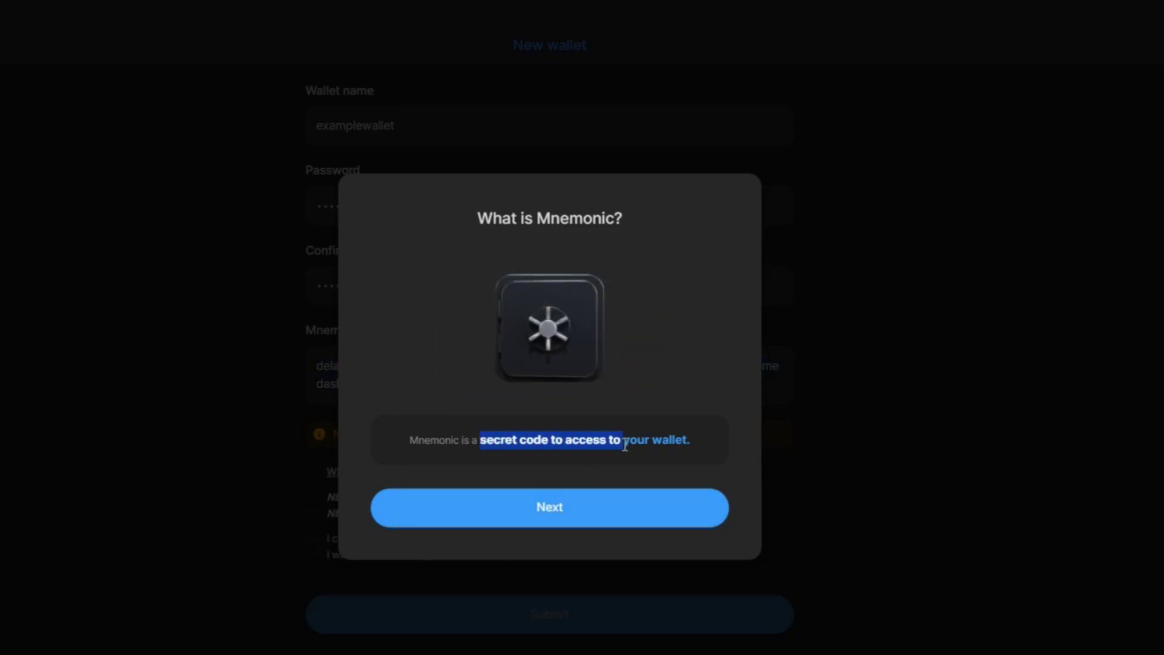
left_click(613, 512)
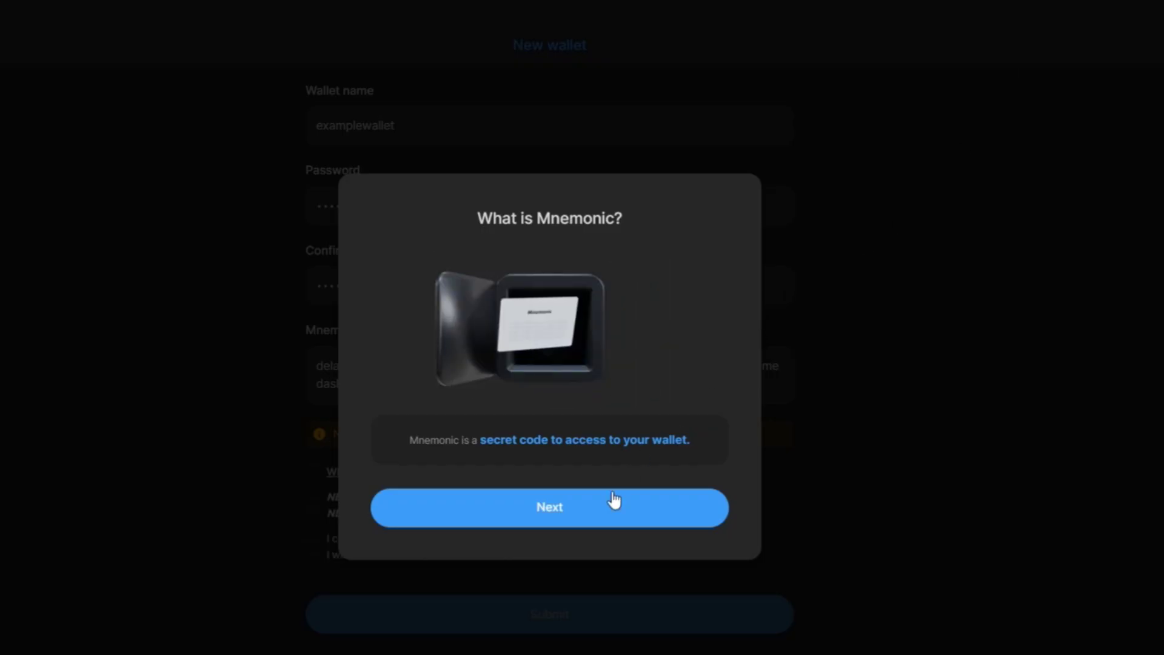
left_click(612, 507)
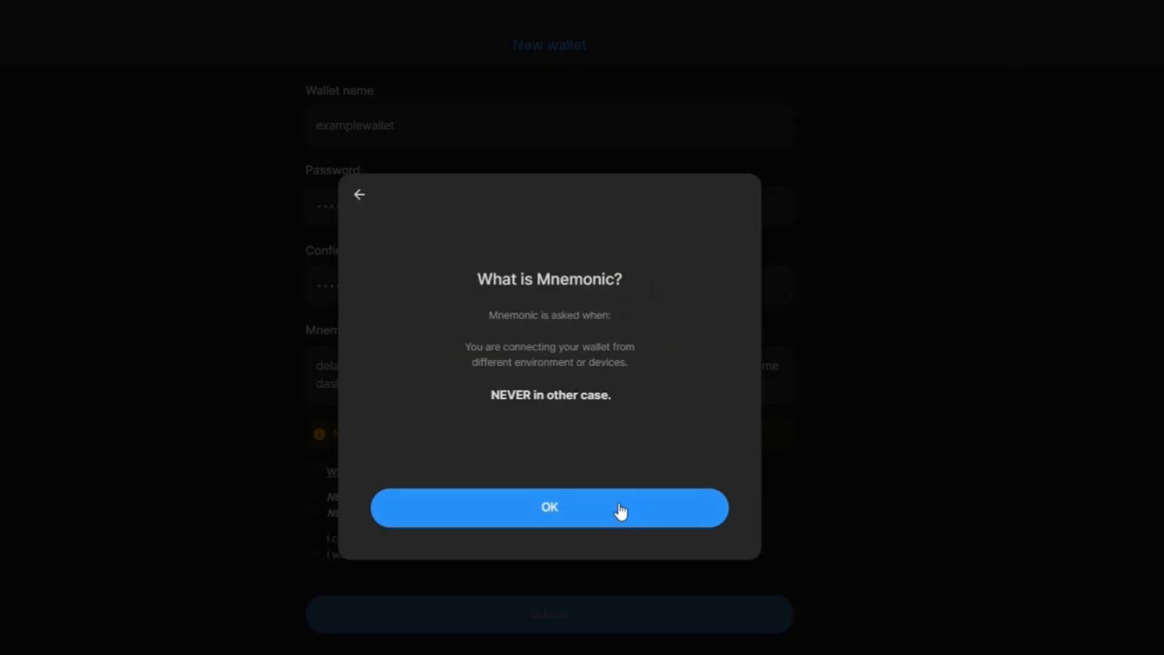
left_click(622, 508)
- Tick the NEVER acknowledgements, copy the mnemonic, and submit the new wallet form
left_click(319, 509)
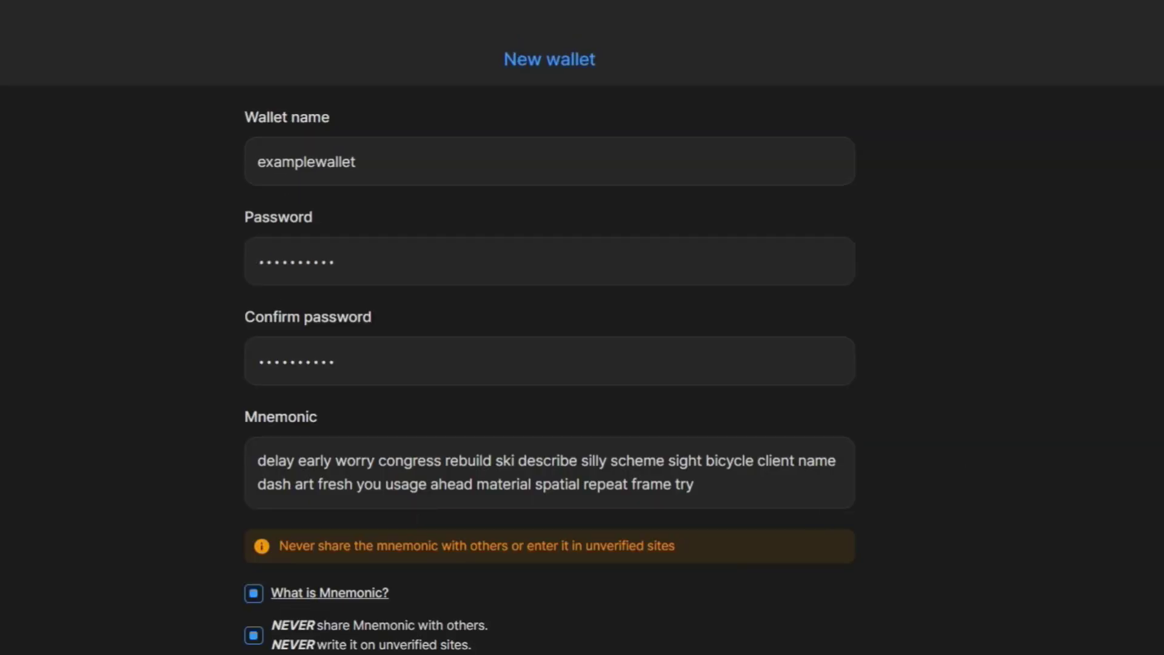
scroll(582, 455, "down", 1)
left_click_drag(699, 417, 253, 400)
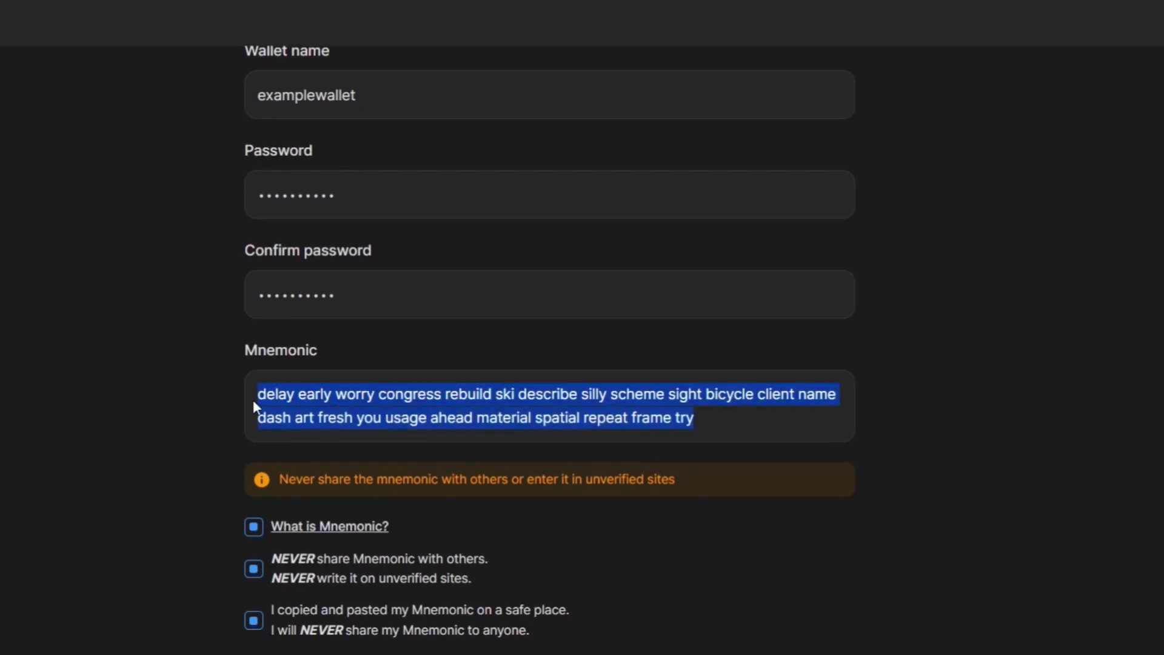
left_click(738, 619)
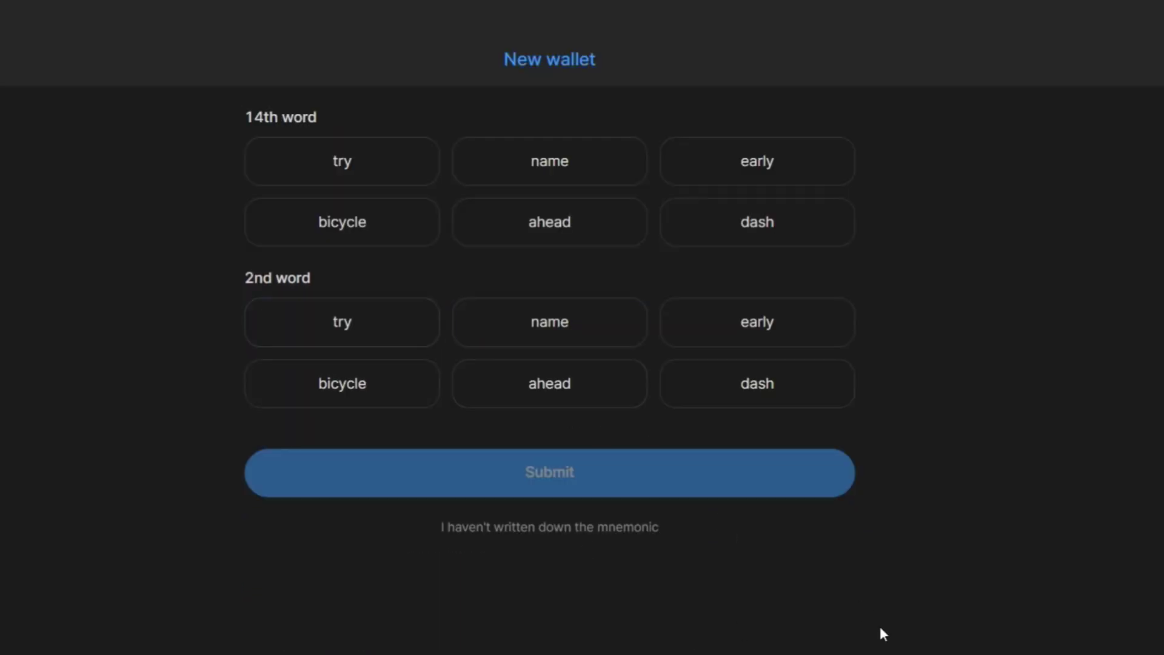
- Place the Word mnemonic beside the wallet and pick 'dash' (14th) and 'early' (2nd)
key("alt+Tab")
mouse_move(934, 12)
left_mouse_down()
mouse_move(831, 12)
mouse_move(1121, 26)
left_mouse_up()
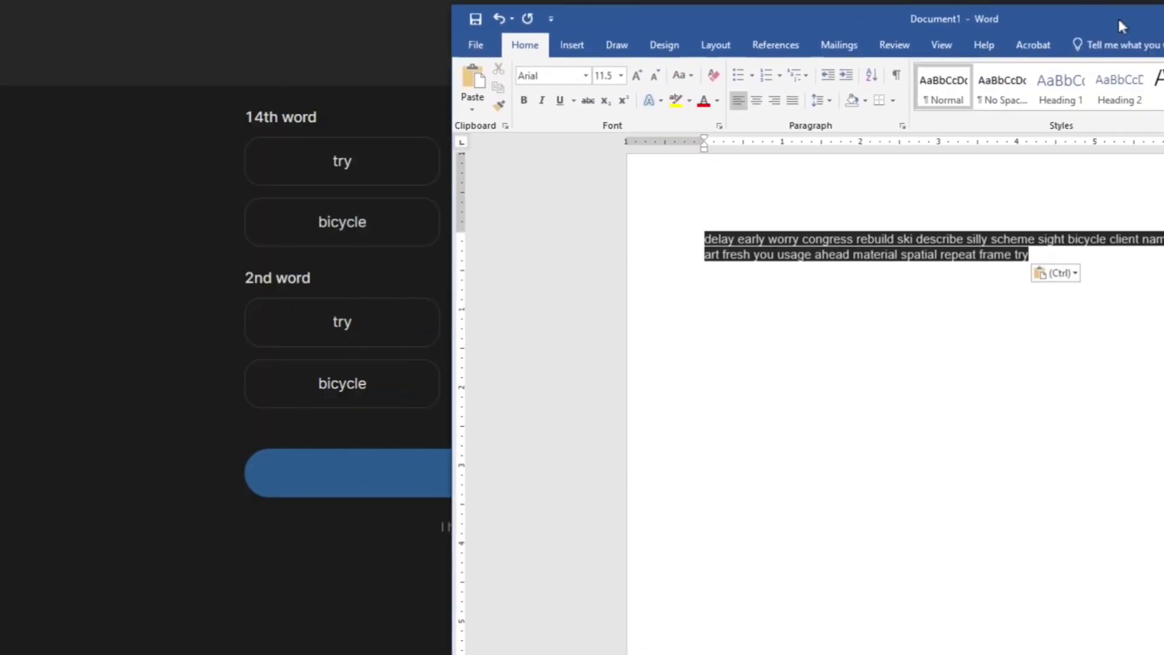
left_click_drag(1162, 273, 1044, 203)
mouse_move(787, 33)
left_mouse_down()
mouse_move(111, 56)
mouse_move(59, 14)
left_mouse_up()
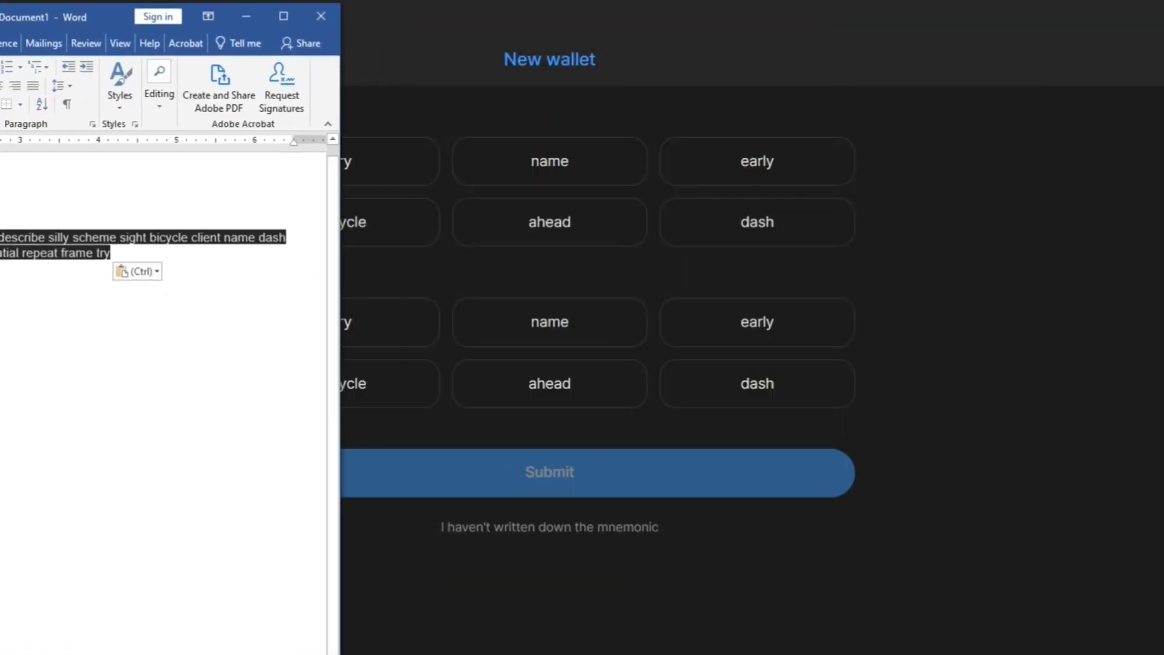
left_click(756, 223)
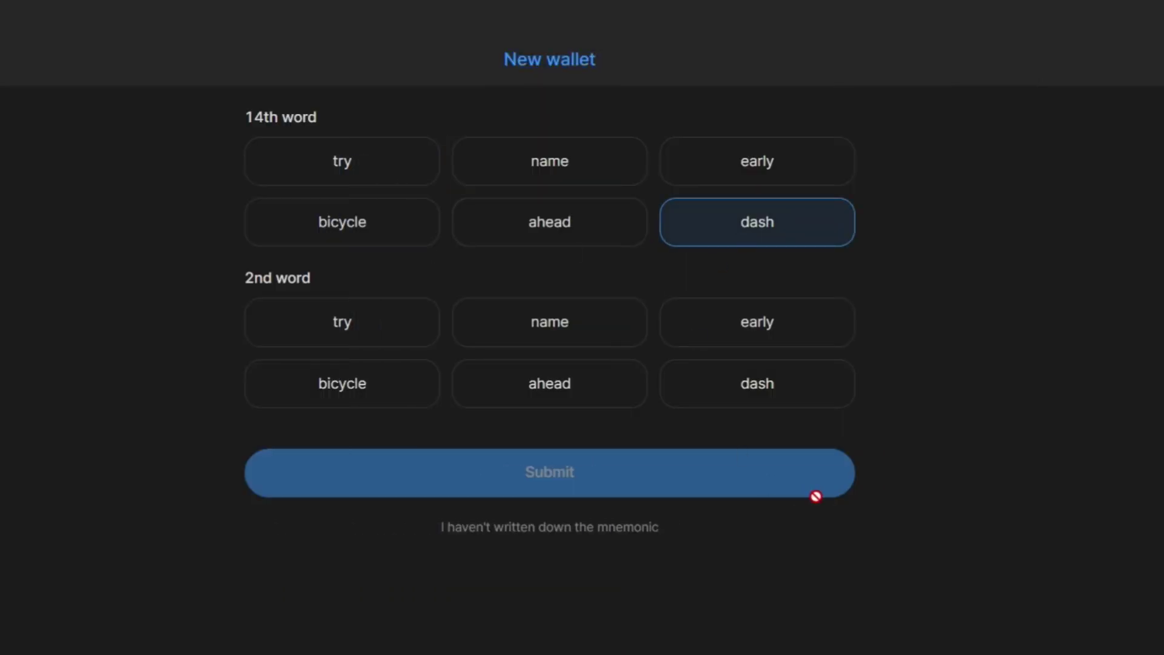
key("alt+Tab")
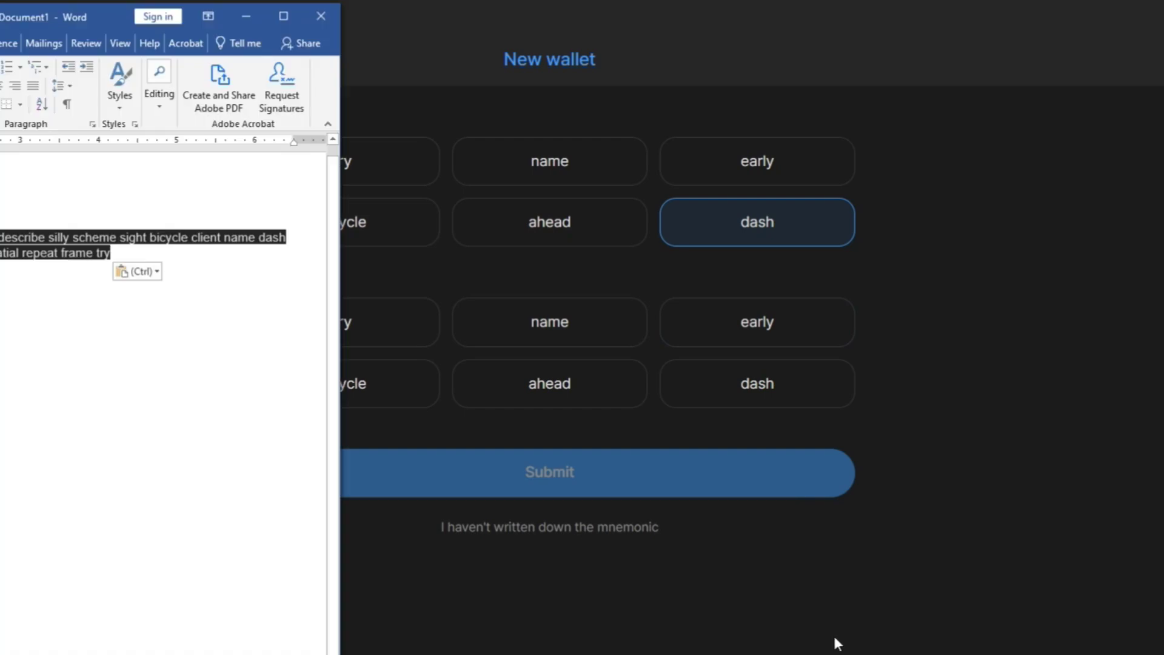
left_click(756, 323)
- Submit the word check, connect examplewallet, copy its address, and browse the NFT and Token tabs
left_click(752, 465)
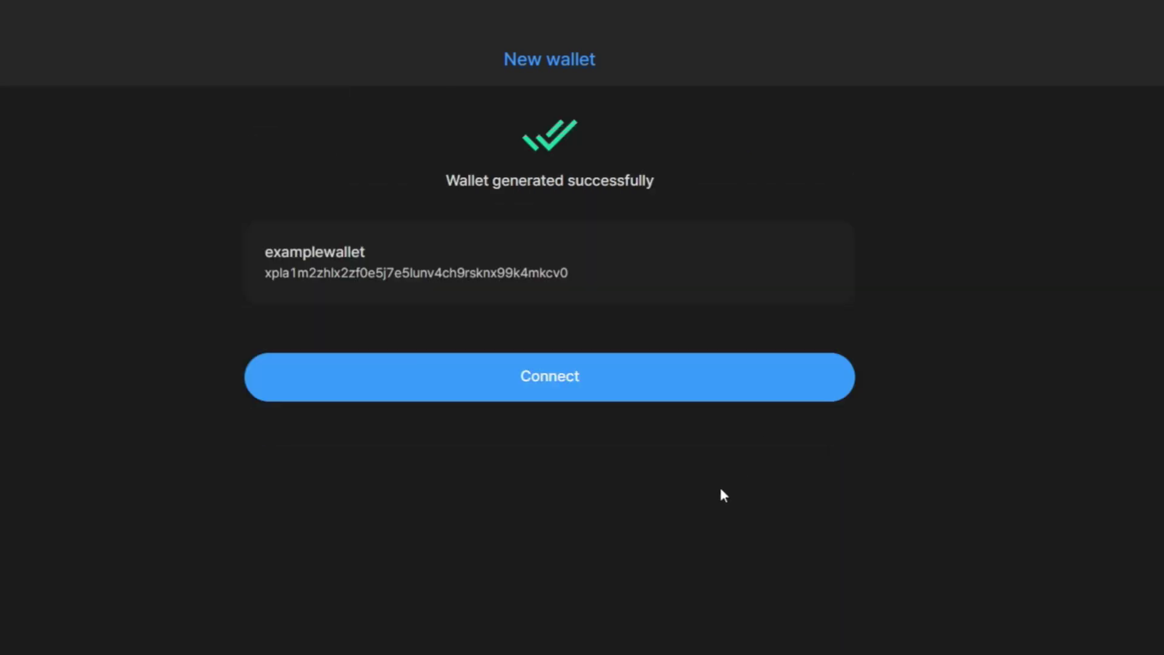
left_click(570, 400)
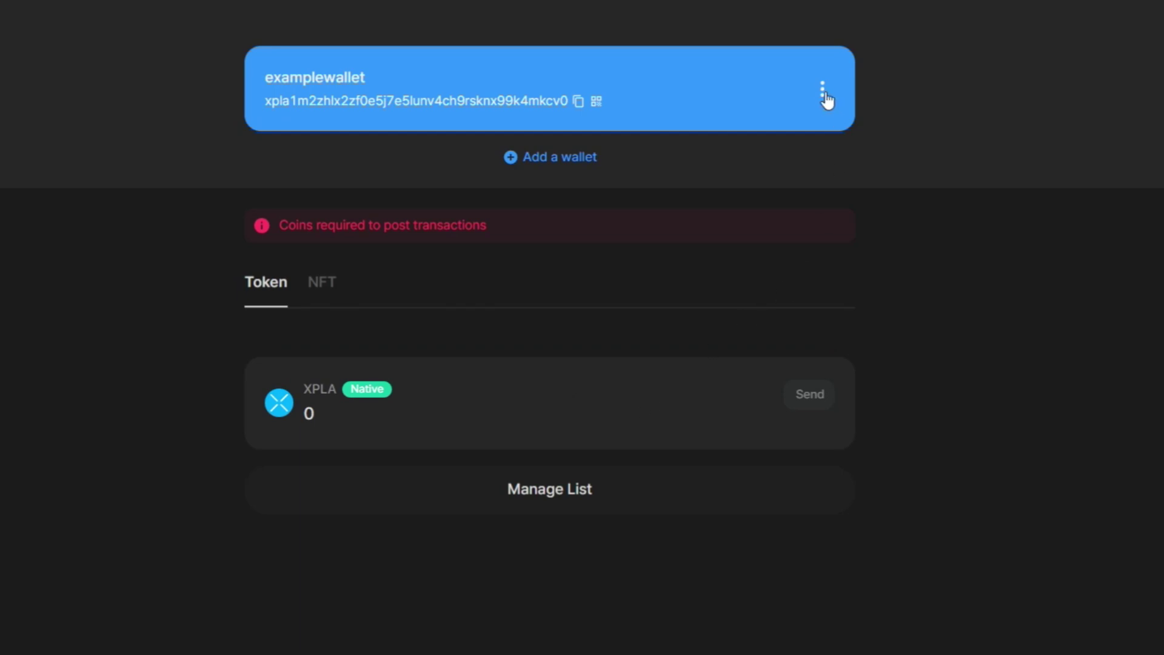
left_click(577, 102)
left_click(322, 282)
left_click(266, 283)
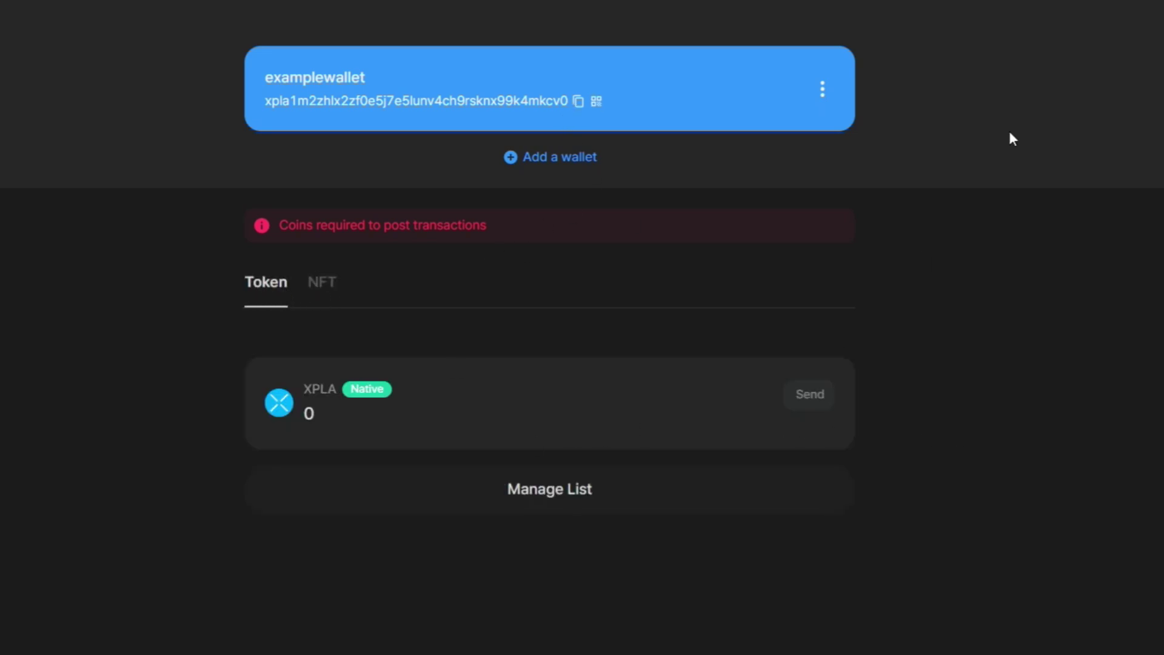